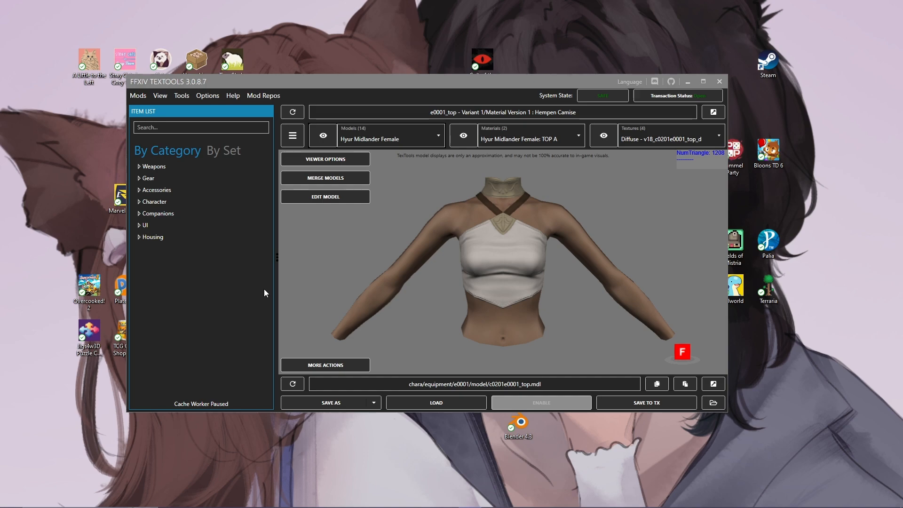
- Import the [Cyr] Anno's Day Off Rue+ modpack from Downloads with the Medium chest size and WC leg size
{"action": "left_click", "coordinate": [140, 96]}
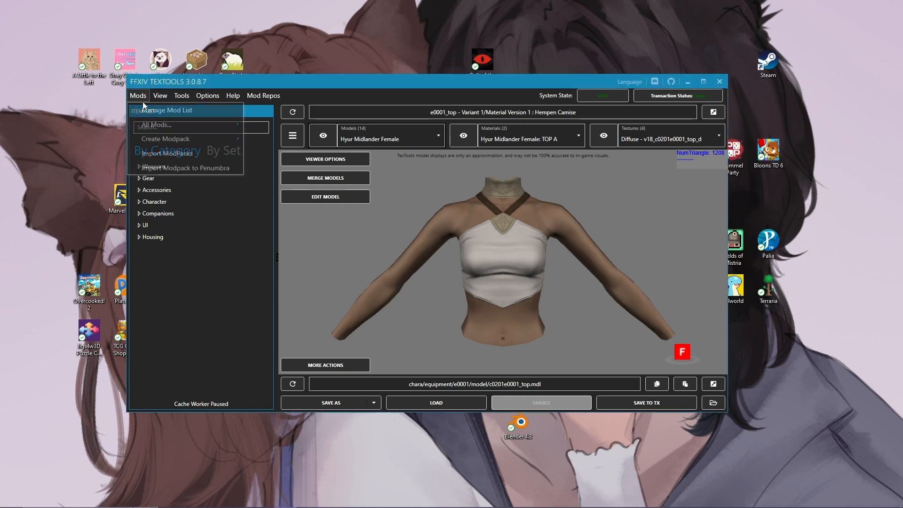
{"action": "left_click", "coordinate": [163, 155]}
{"action": "left_click", "coordinate": [171, 158]}
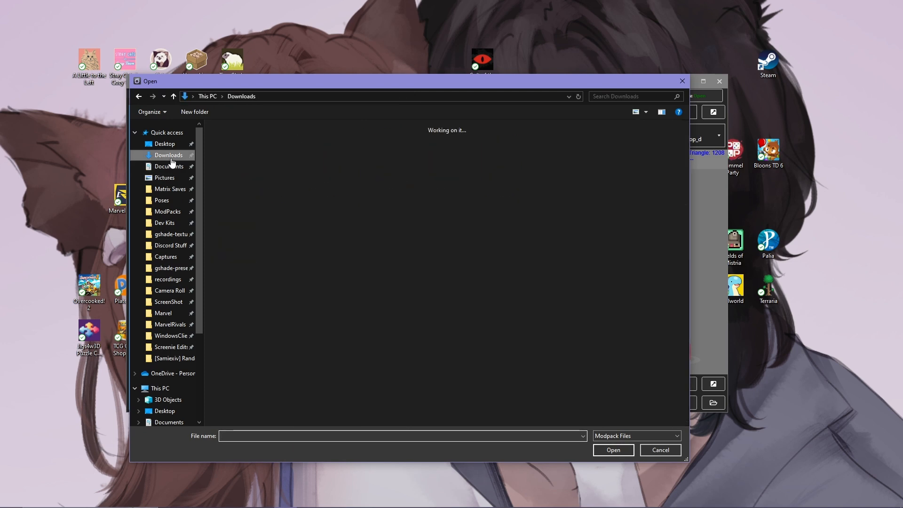
{"action": "double_click", "coordinate": [283, 162]}
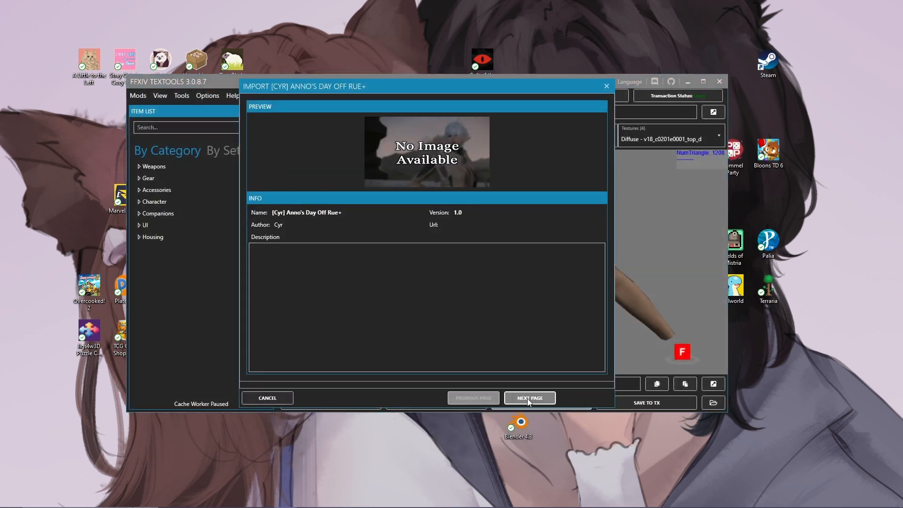
{"action": "left_click", "coordinate": [528, 398]}
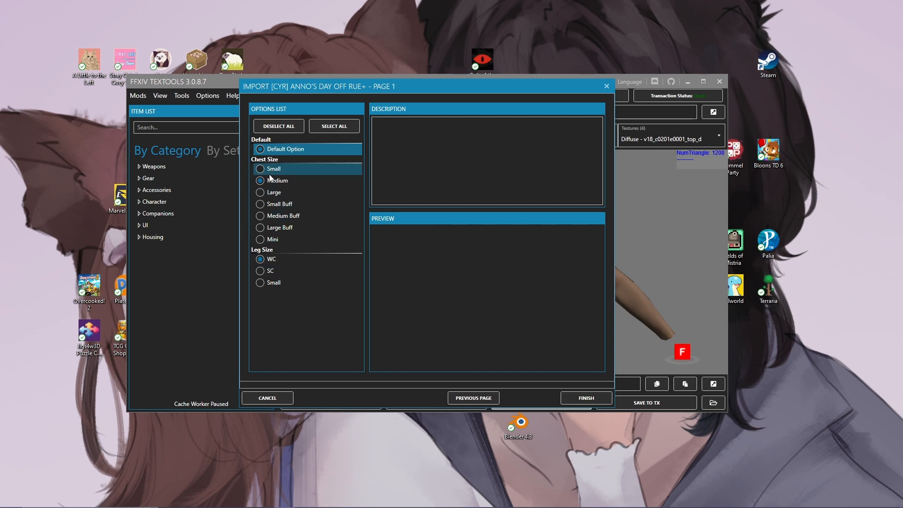
{"action": "left_click", "coordinate": [585, 398]}
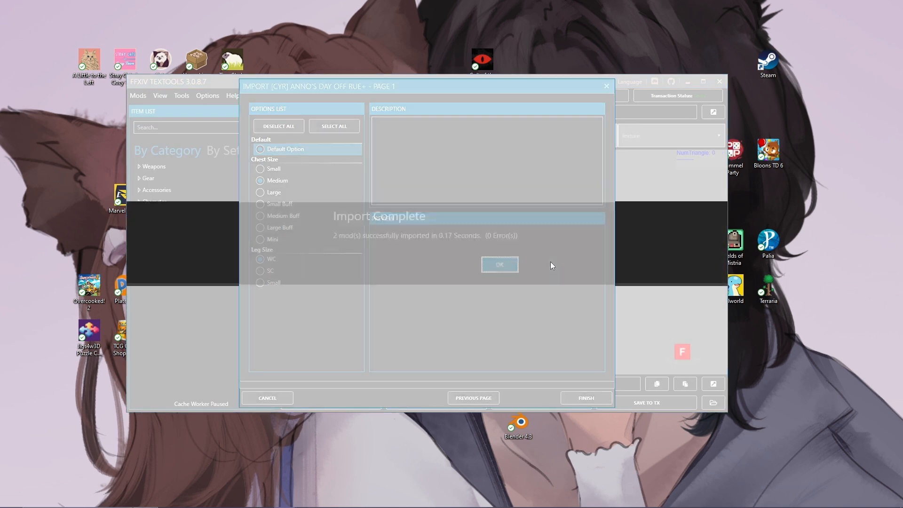
{"action": "left_click", "coordinate": [509, 264]}
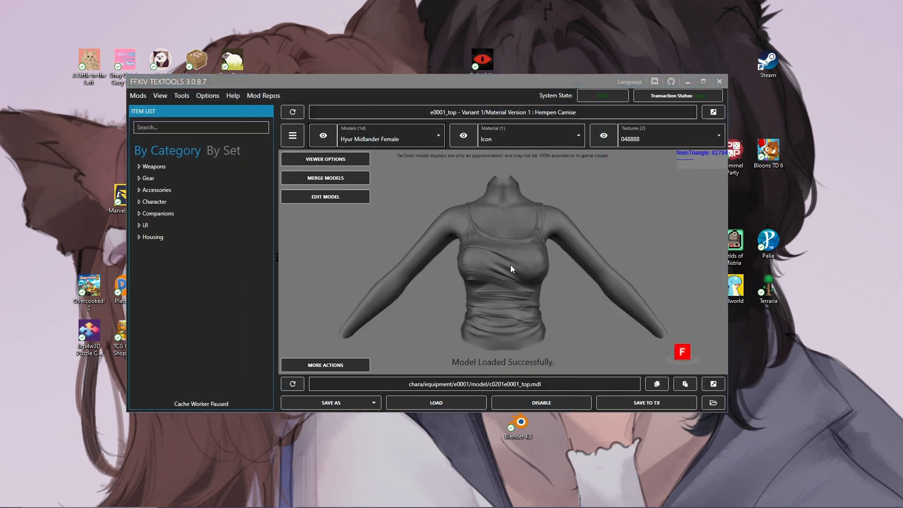
- Create an advanced modpack loaded from the [Samiexiv][DT] Random Day Off file in its Downloads subfolder
{"action": "left_click", "coordinate": [138, 96]}
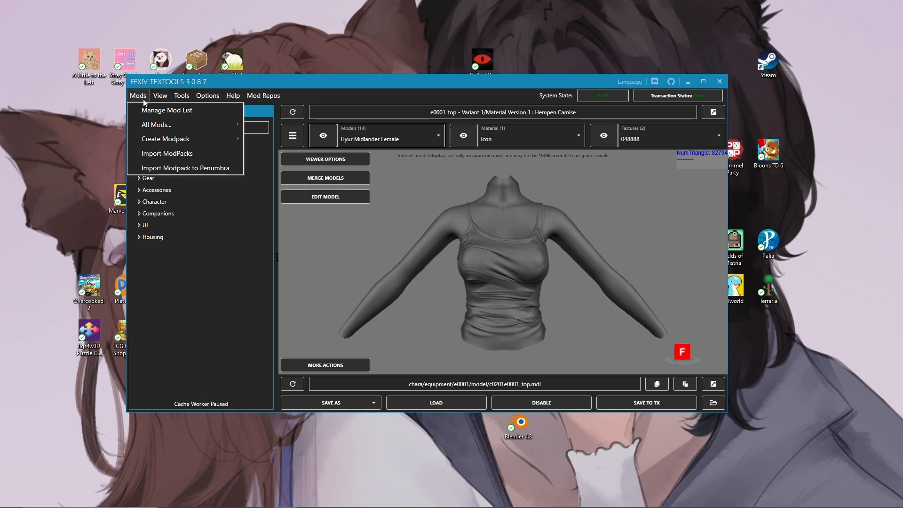
{"action": "mouse_move", "coordinate": [152, 143]}
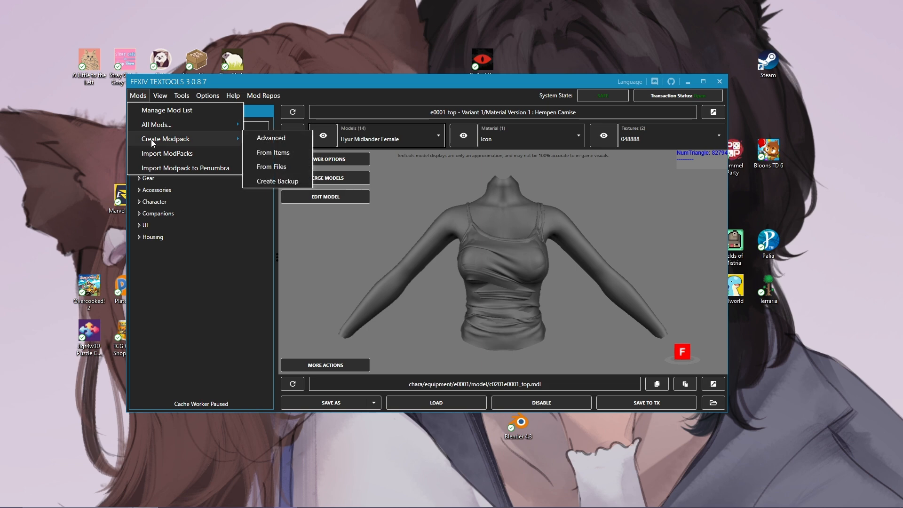
{"action": "left_click", "coordinate": [137, 95]}
{"action": "left_click", "coordinate": [137, 95]}
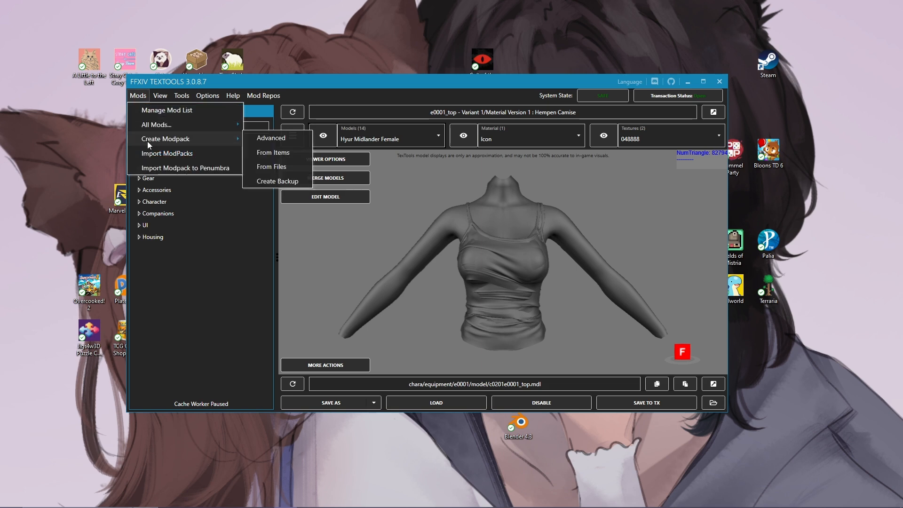
{"action": "left_click", "coordinate": [277, 137]}
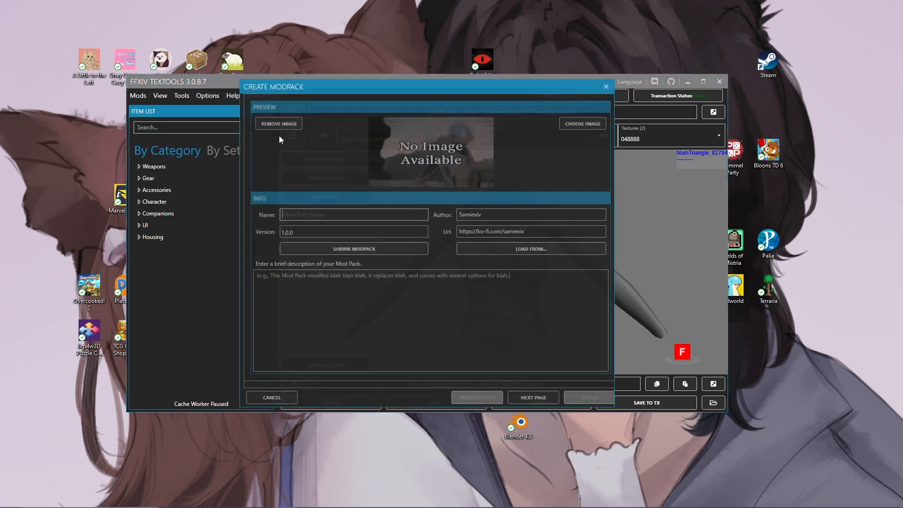
{"action": "left_click", "coordinate": [525, 249]}
{"action": "scroll", "coordinate": [278, 235], "scroll_direction": "up", "scroll_amount": 3}
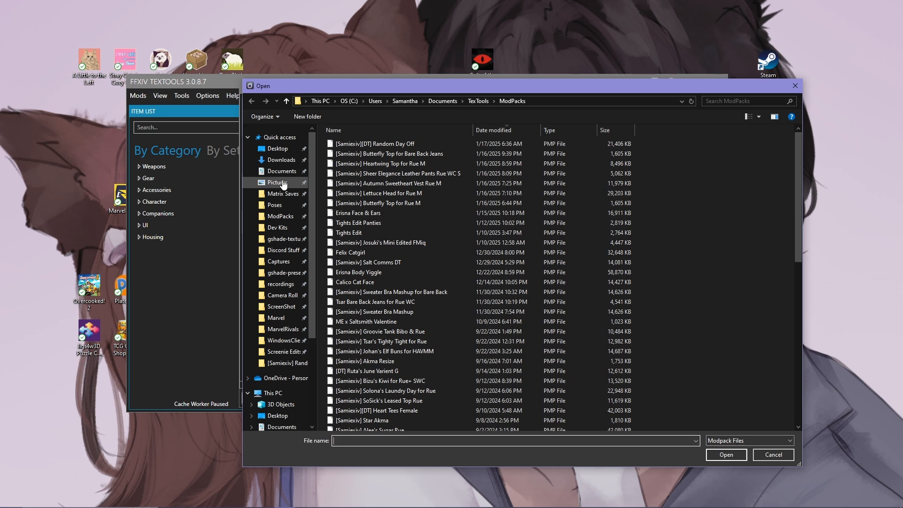
{"action": "left_click", "coordinate": [282, 160]}
{"action": "double_click", "coordinate": [455, 165]}
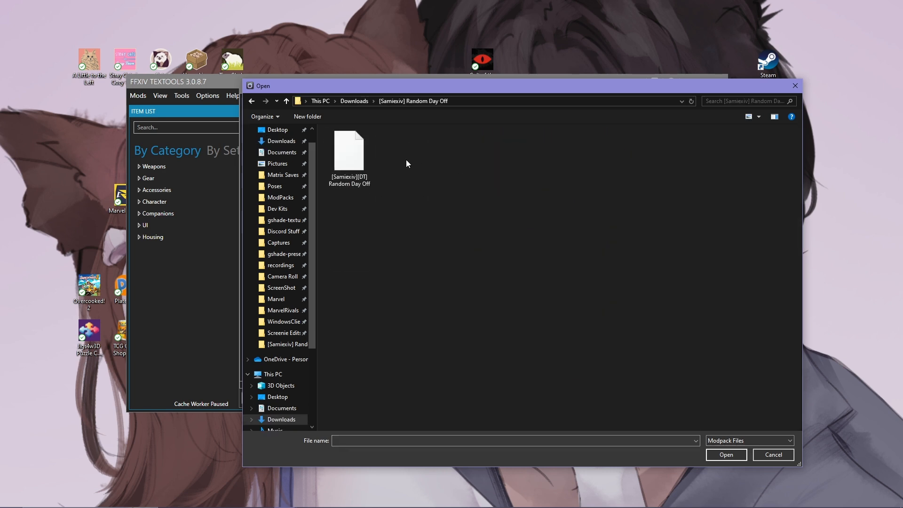
{"action": "double_click", "coordinate": [360, 151]}
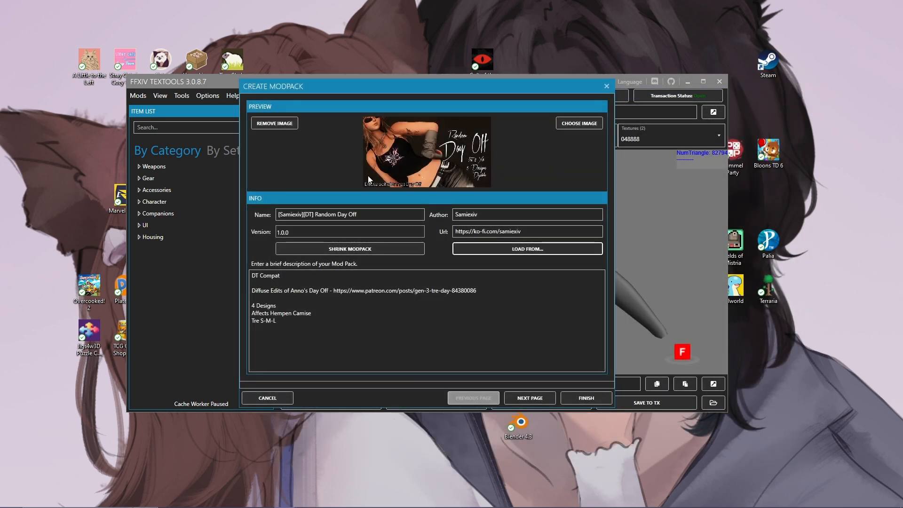
- Delete the Body and Size group from the modpack's options page
{"action": "left_click", "coordinate": [528, 396]}
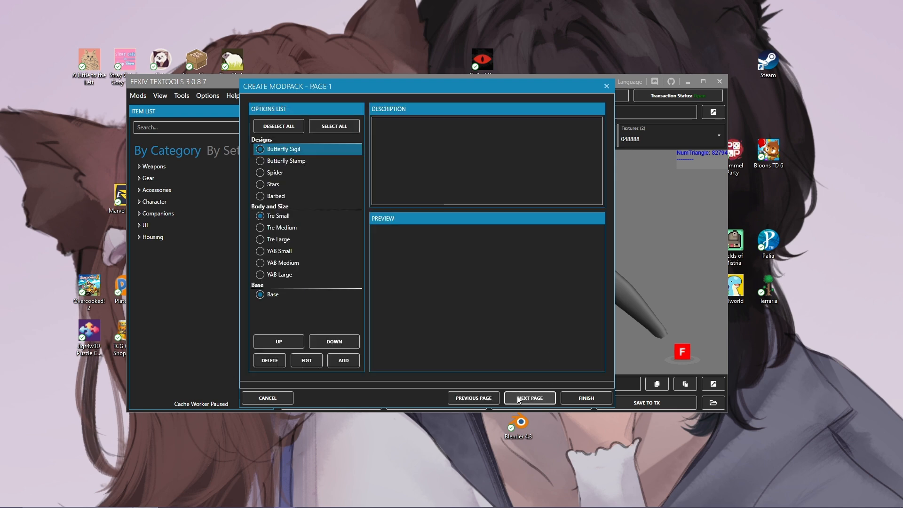
{"action": "left_click", "coordinate": [292, 214]}
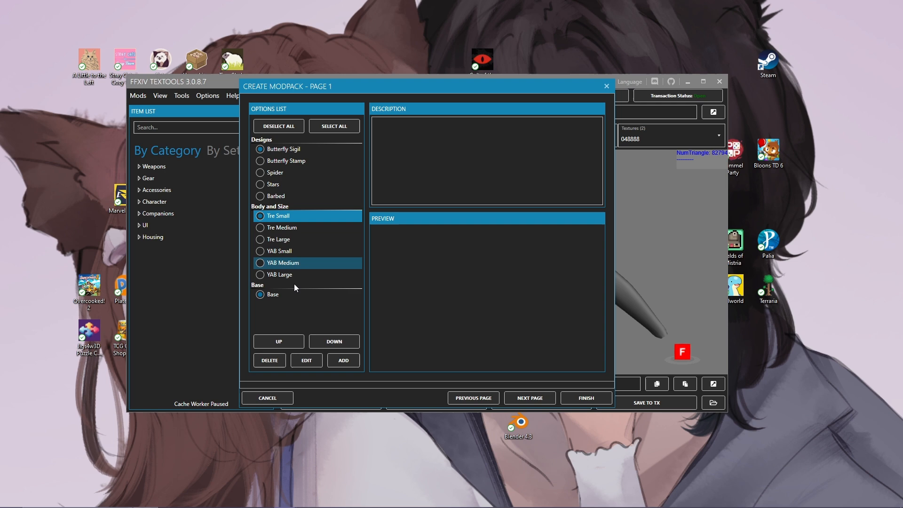
{"action": "left_click", "coordinate": [270, 361]}
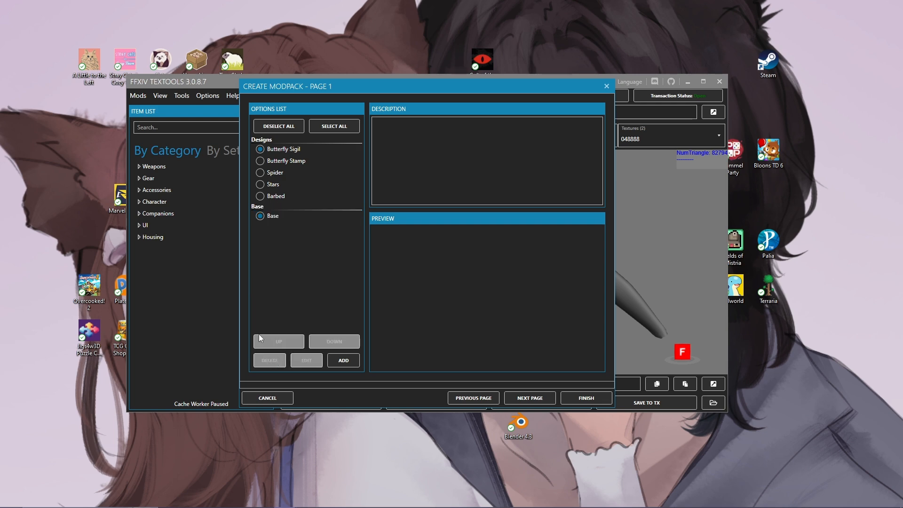
- Open the Base group for editing and bring up the model options of the Hempen Camise item
{"action": "left_click", "coordinate": [279, 219]}
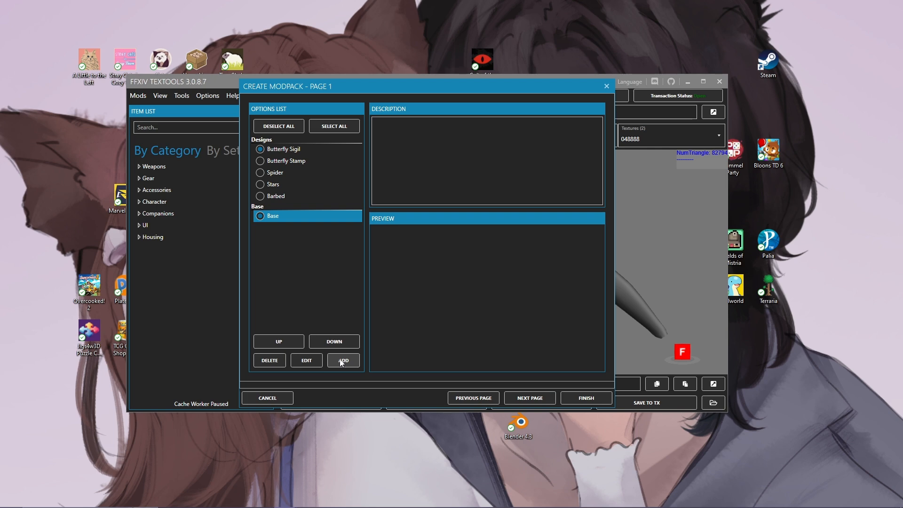
{"action": "left_click", "coordinate": [293, 360]}
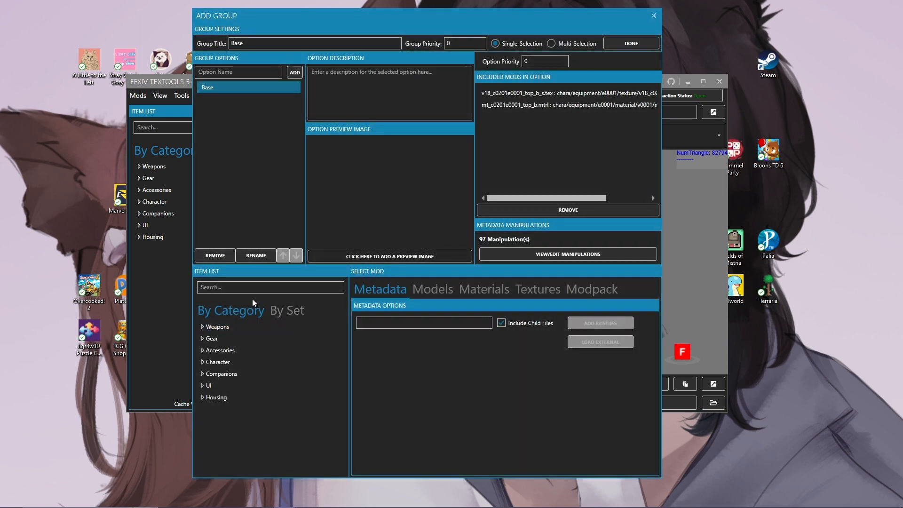
{"action": "left_click", "coordinate": [256, 288]}
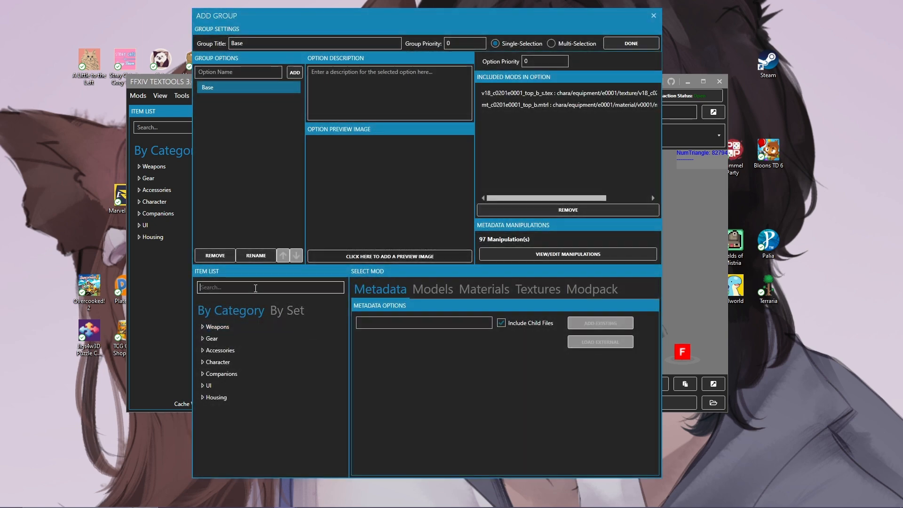
{"action": "type", "text": "hempen cam"}
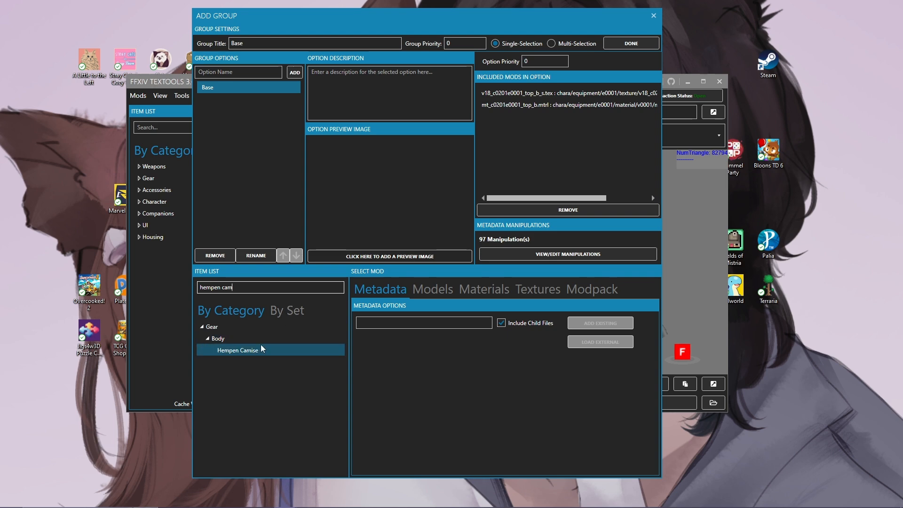
{"action": "left_click", "coordinate": [261, 350]}
{"action": "left_click", "coordinate": [424, 292]}
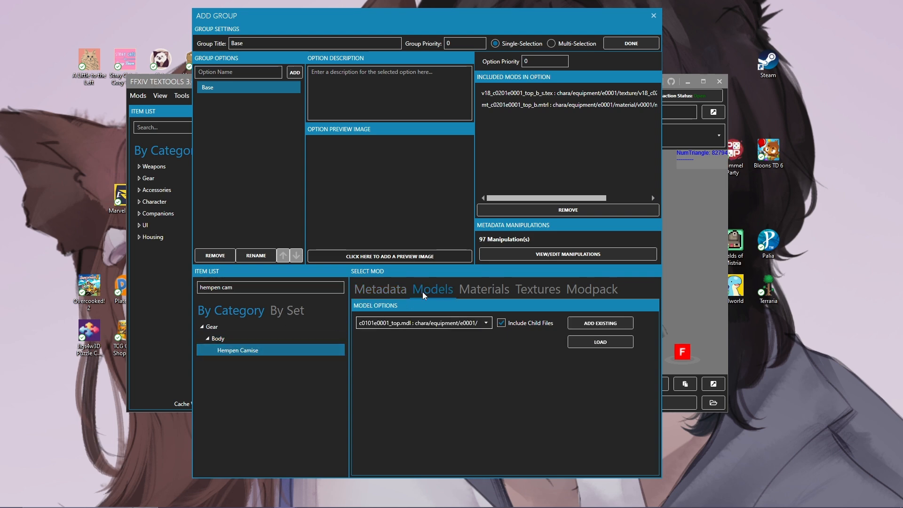
- Add the existing c0201e0001_top.mdl model to the Base option without including child files
{"action": "left_click", "coordinate": [501, 323]}
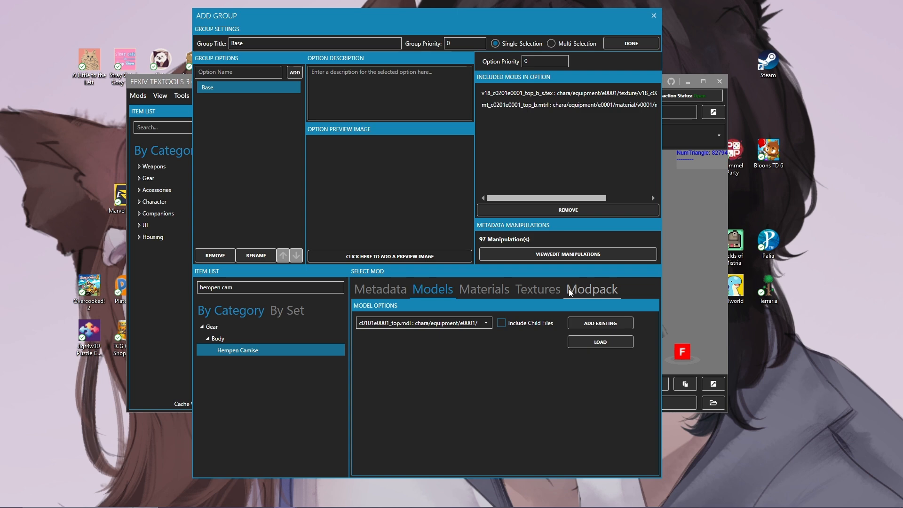
{"action": "left_click", "coordinate": [447, 323]}
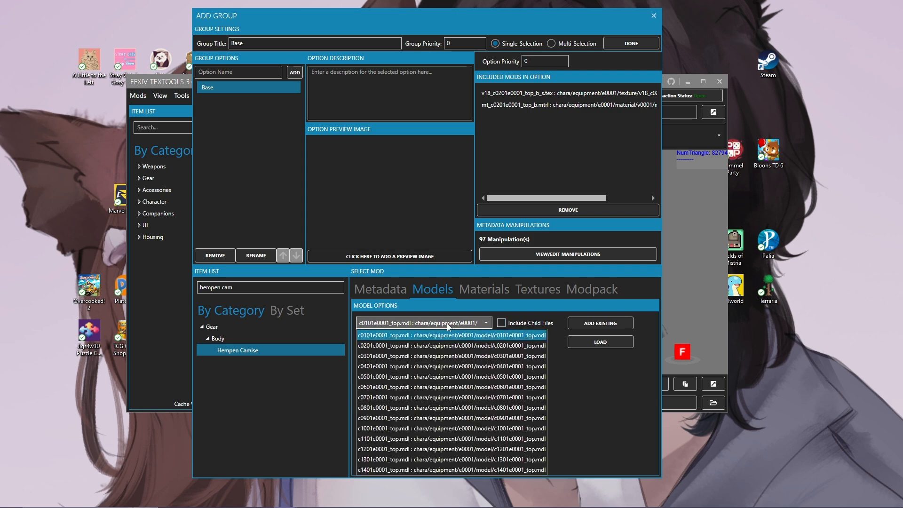
{"action": "left_click", "coordinate": [367, 345]}
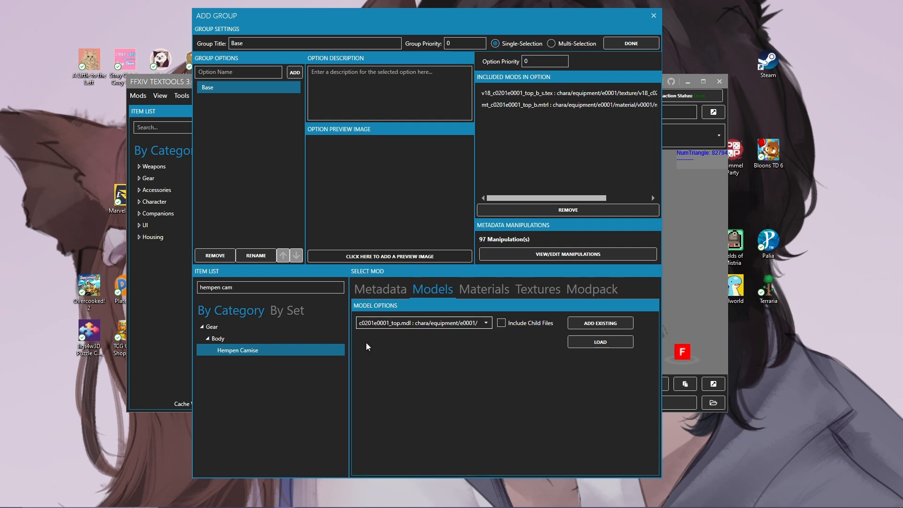
{"action": "left_click", "coordinate": [601, 323]}
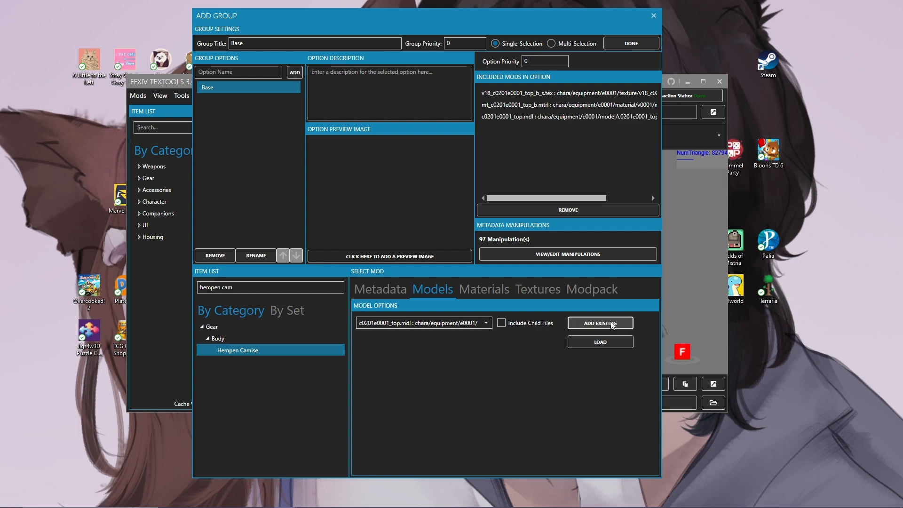
{"action": "left_click_drag", "start_coordinate": [577, 32], "coordinate": [559, 21]}
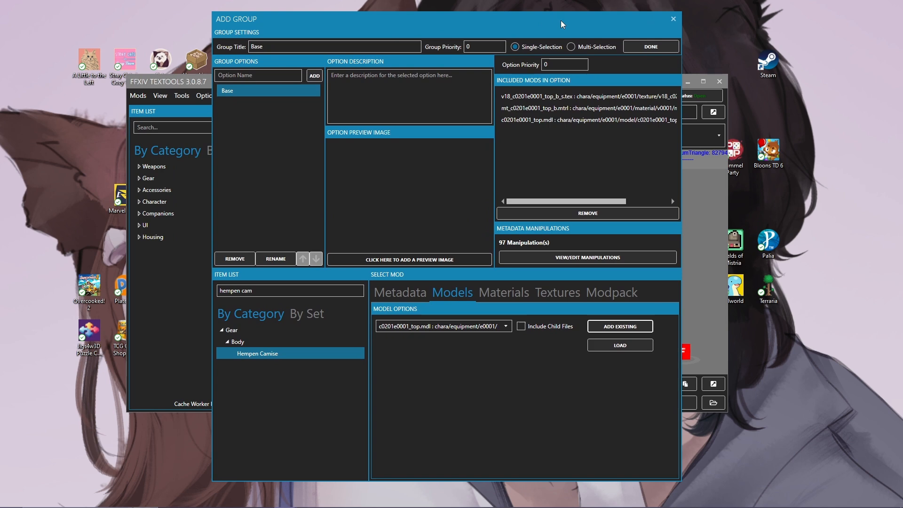
- Finish editing the Base group and save the modpack as [Samiexiv][DT] Random Day Off in the ModPacks folder
{"action": "left_click", "coordinate": [646, 47]}
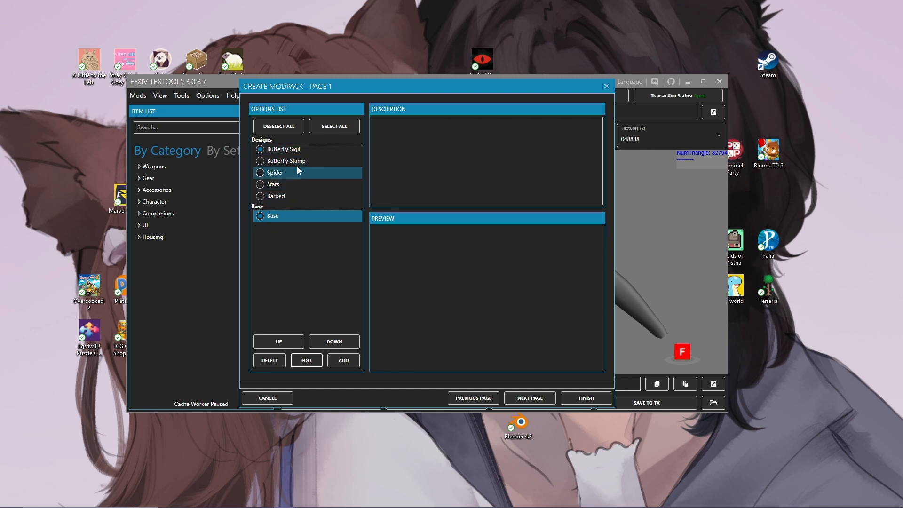
{"action": "left_click", "coordinate": [583, 397]}
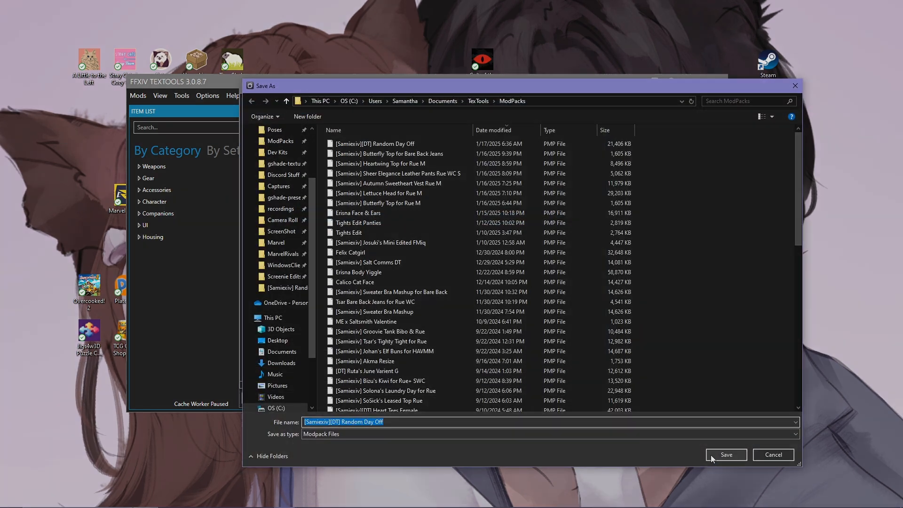
{"action": "left_click", "coordinate": [710, 455]}
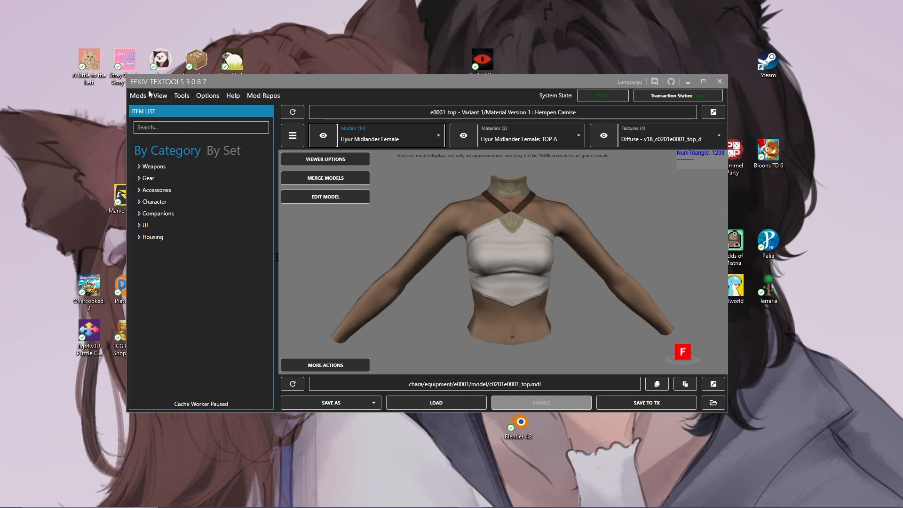
- Import the [Cyr] Anno's Day Off Rue+ modpack again with its preselected options
{"action": "left_click", "coordinate": [139, 95]}
{"action": "left_click", "coordinate": [159, 154]}
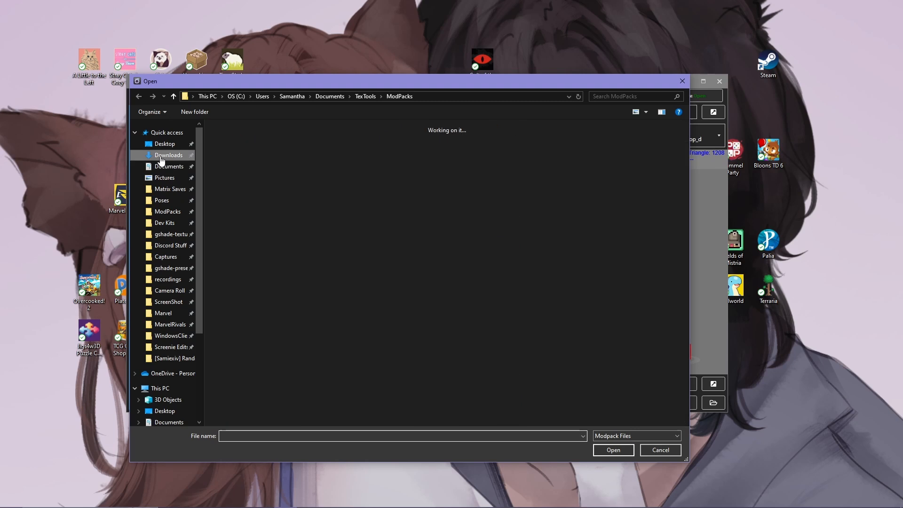
{"action": "left_click", "coordinate": [288, 170]}
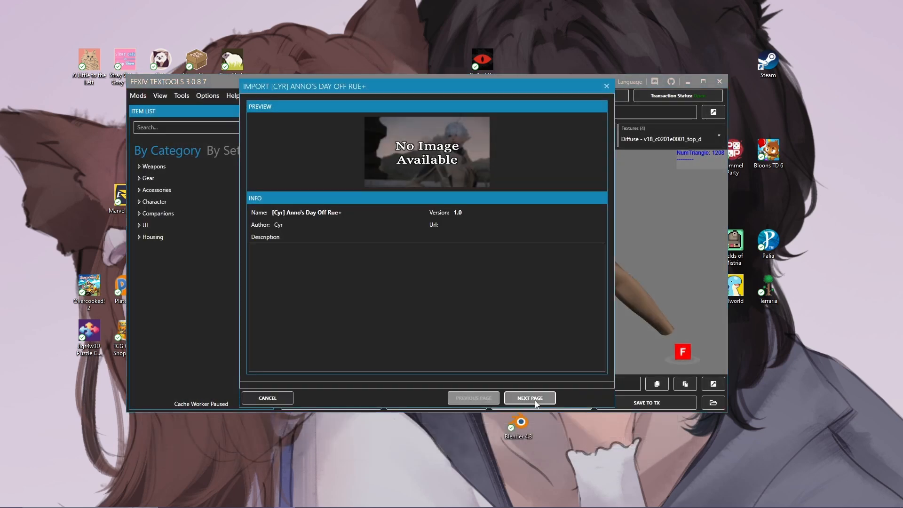
{"action": "left_click", "coordinate": [526, 399]}
{"action": "left_click", "coordinate": [586, 398]}
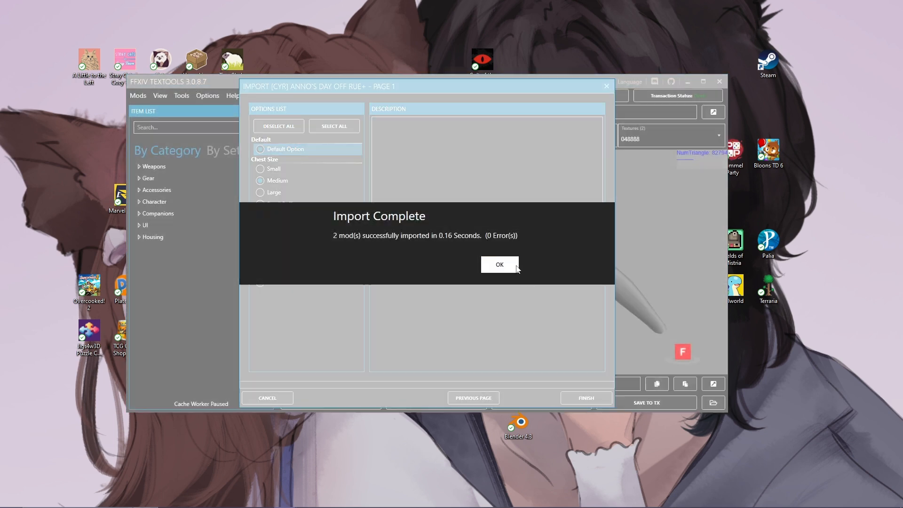
{"action": "left_click", "coordinate": [516, 265]}
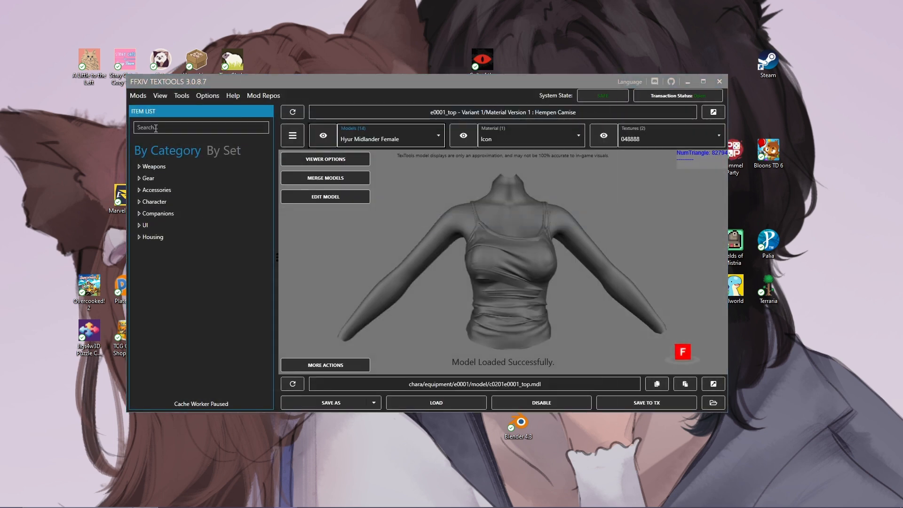
- Start a new advanced modpack, load the [Anno] Day off modpack from the Downloads folder into it, and go to its options page
{"action": "left_click", "coordinate": [149, 96]}
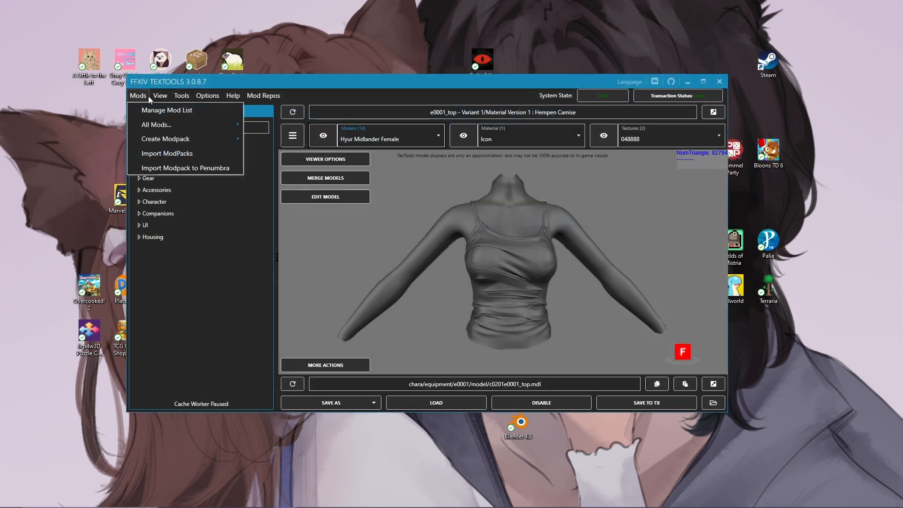
{"action": "mouse_move", "coordinate": [158, 142]}
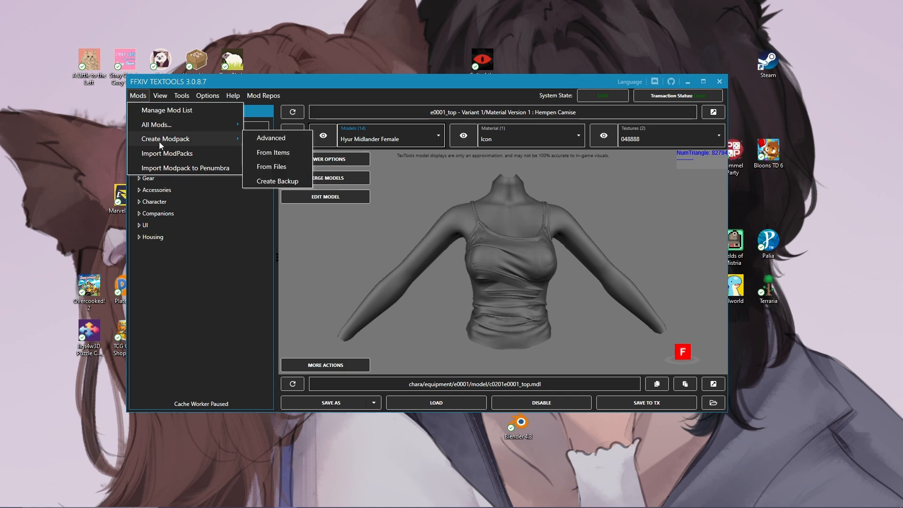
{"action": "left_click", "coordinate": [272, 138]}
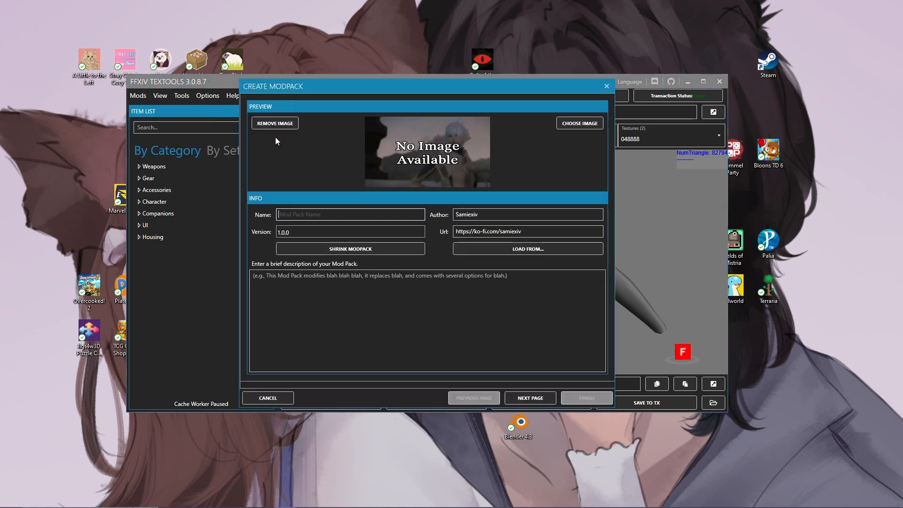
{"action": "left_click", "coordinate": [513, 247]}
{"action": "scroll", "coordinate": [280, 212], "scroll_direction": "up", "scroll_amount": 3}
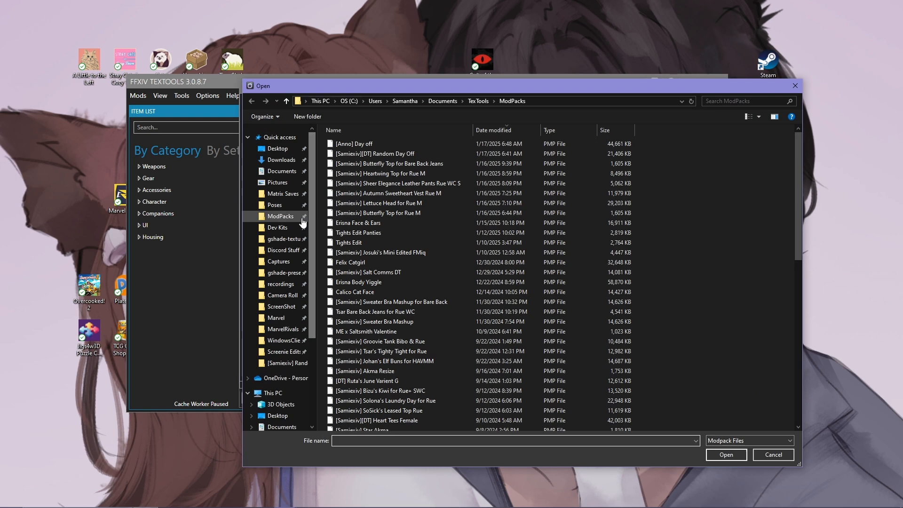
{"action": "left_click", "coordinate": [281, 159]}
{"action": "double_click", "coordinate": [358, 162]}
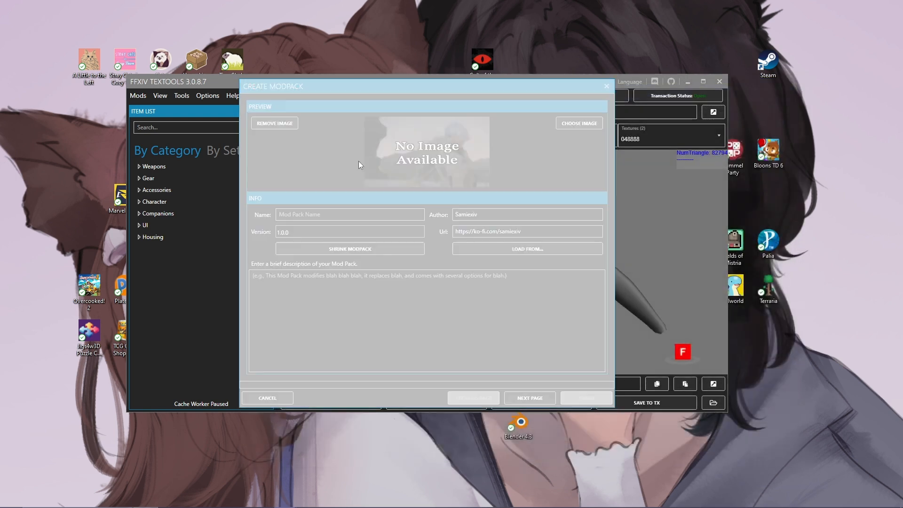
{"action": "left_click", "coordinate": [515, 397]}
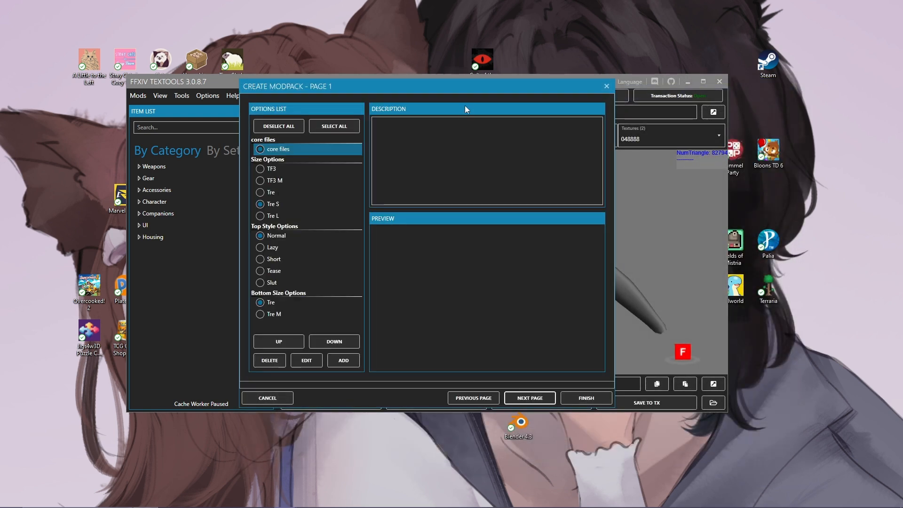
- Open the Size Options group for editing and remove its TF3, TF3 M, Tre and Tre S options
{"action": "left_click_drag", "start_coordinate": [474, 93], "coordinate": [273, 31]}
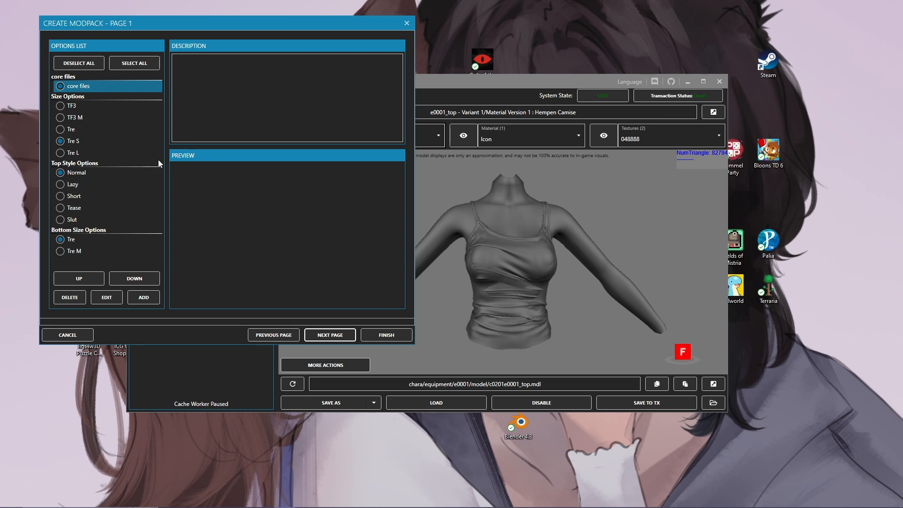
{"action": "left_click_drag", "start_coordinate": [193, 23], "coordinate": [413, 90]}
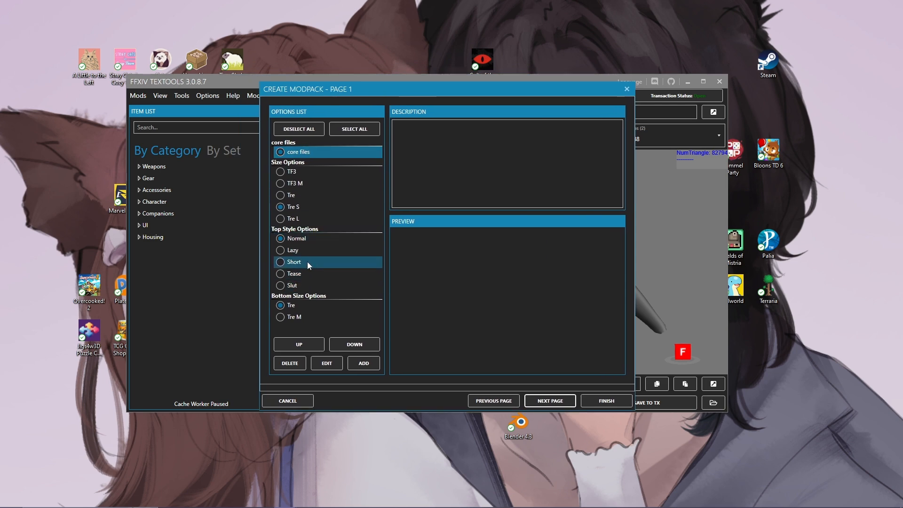
{"action": "left_click", "coordinate": [300, 171]}
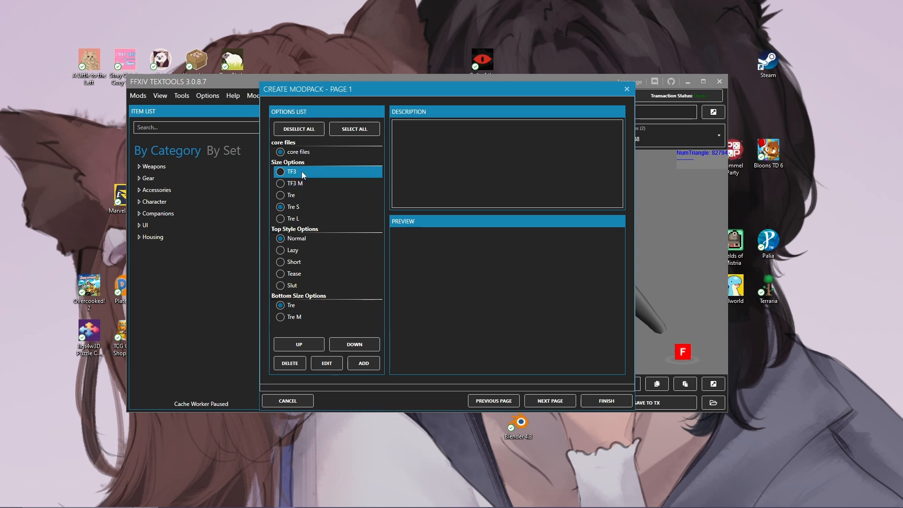
{"action": "left_click", "coordinate": [318, 362]}
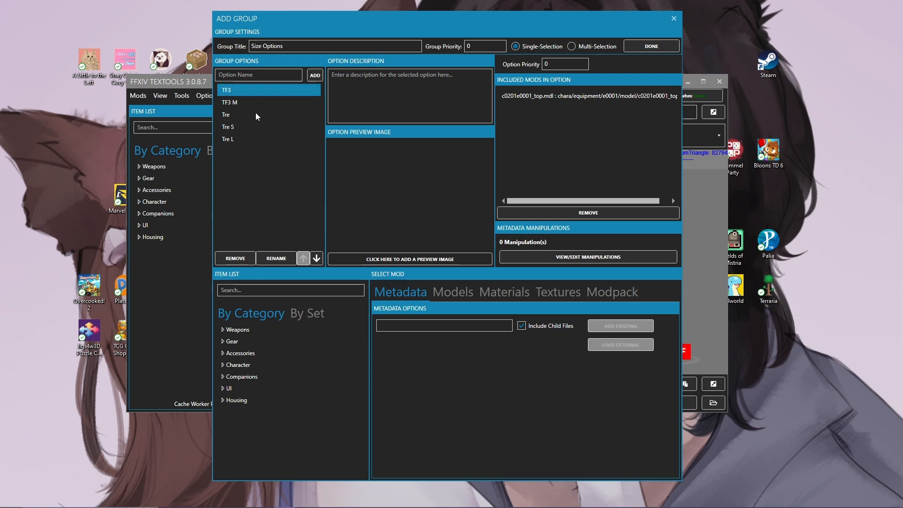
{"action": "left_click", "coordinate": [238, 258]}
{"action": "left_click", "coordinate": [237, 256]}
{"action": "left_click", "coordinate": [237, 256]}
{"action": "left_click", "coordinate": [236, 256]}
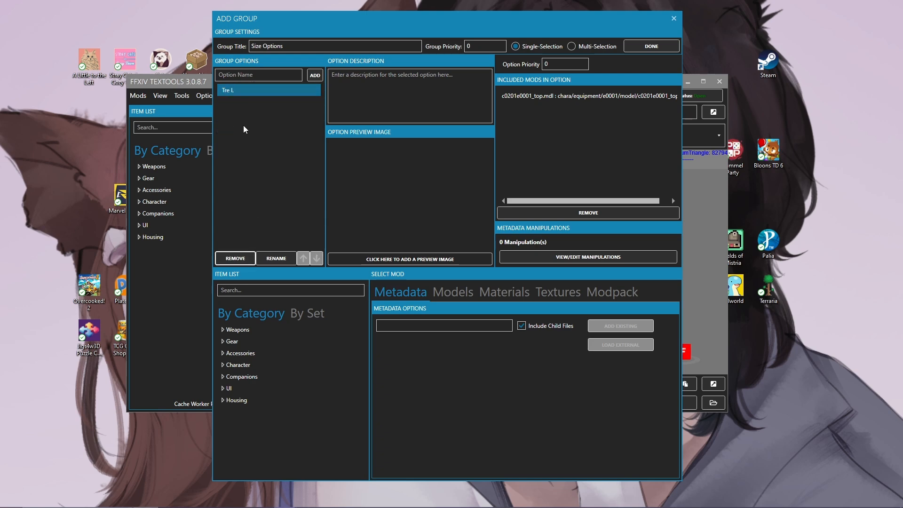
- Rename the Tre L option to Rue Med and remove its included c0201e0001_top.mdl model
{"action": "double_click", "coordinate": [239, 89]}
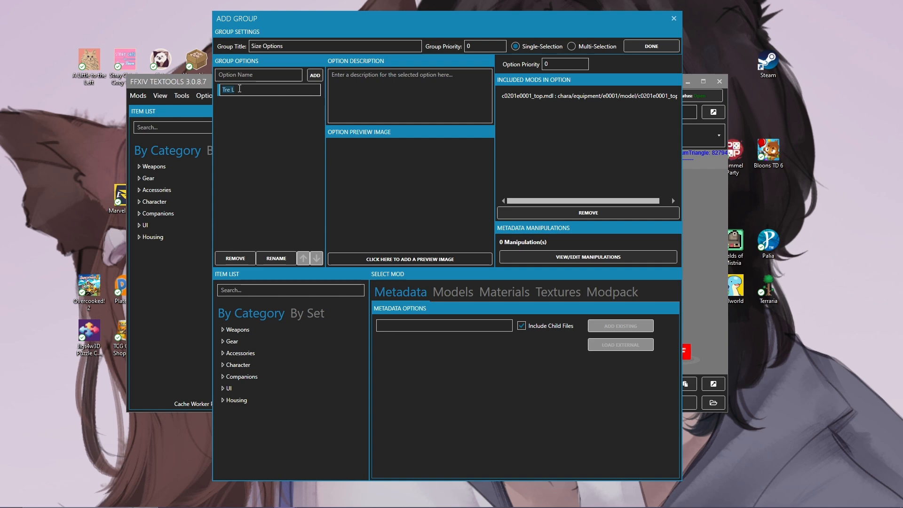
{"action": "type", "text": "Rue Med"}
{"action": "left_click", "coordinate": [534, 92]}
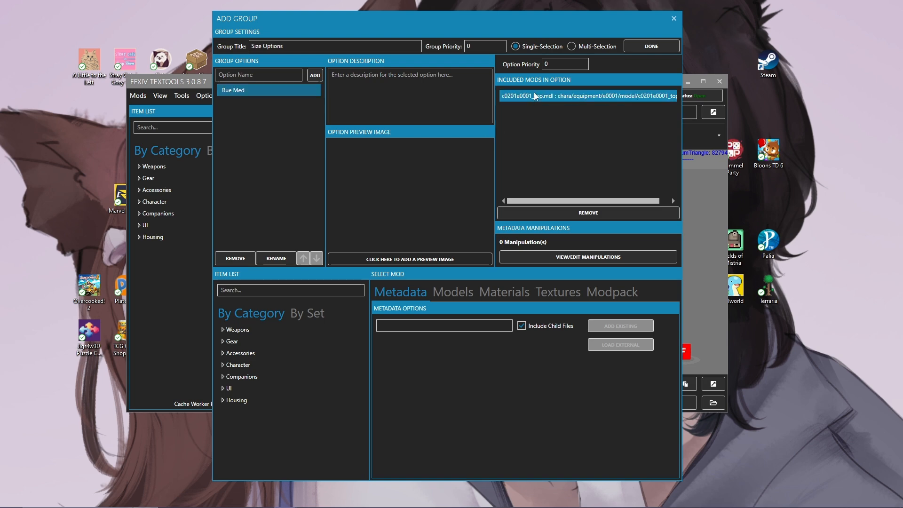
{"action": "left_click", "coordinate": [566, 214]}
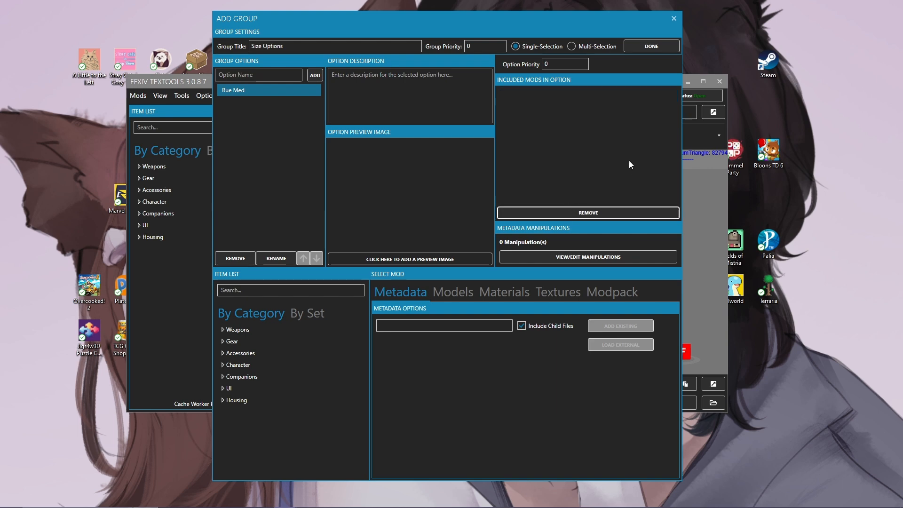
- Search the group's item list for "hempen cam", select Hempen Camise and bring up its model options
{"action": "left_click", "coordinate": [248, 289]}
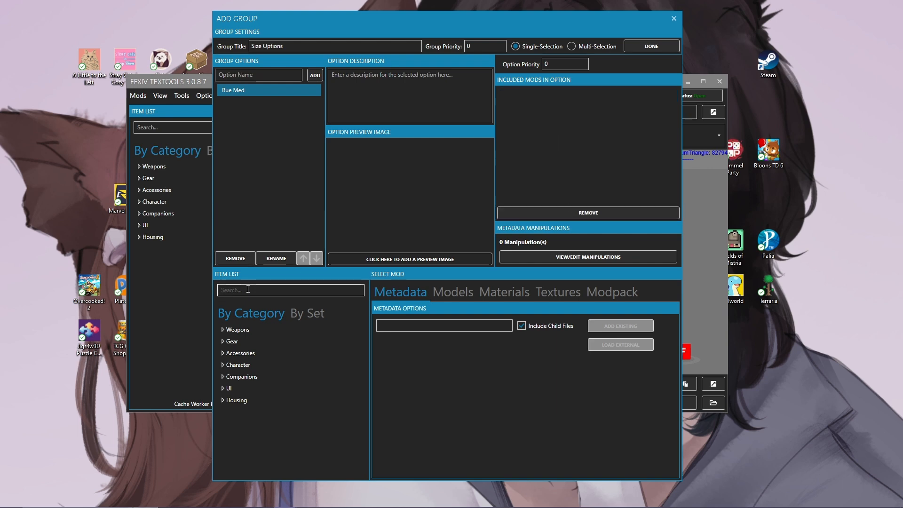
{"action": "type", "text": "hempen ccam"}
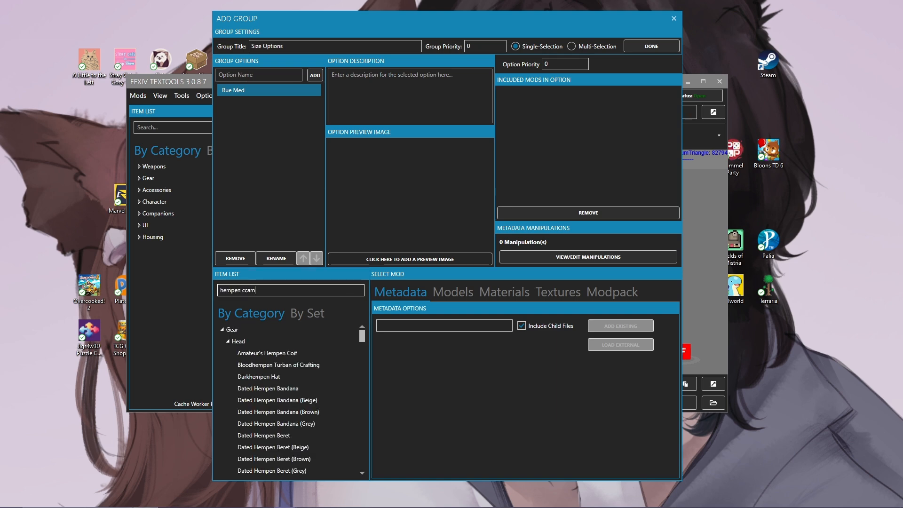
{"action": "type", "text": "i"}
{"action": "key", "text": "BackSpace"}
{"action": "key", "text": "BackSpace"}
{"action": "key", "text": "BackSpace"}
{"action": "key", "text": "BackSpace"}
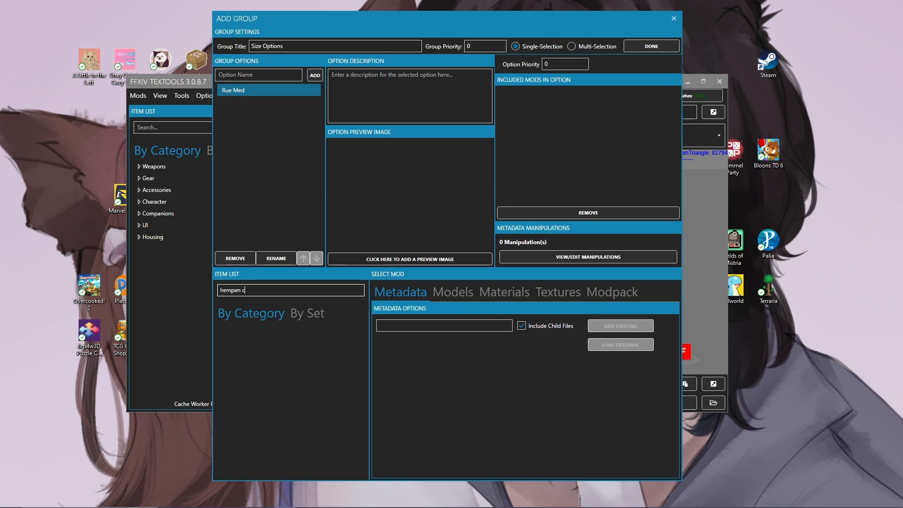
{"action": "type", "text": "am"}
{"action": "left_click", "coordinate": [299, 352]}
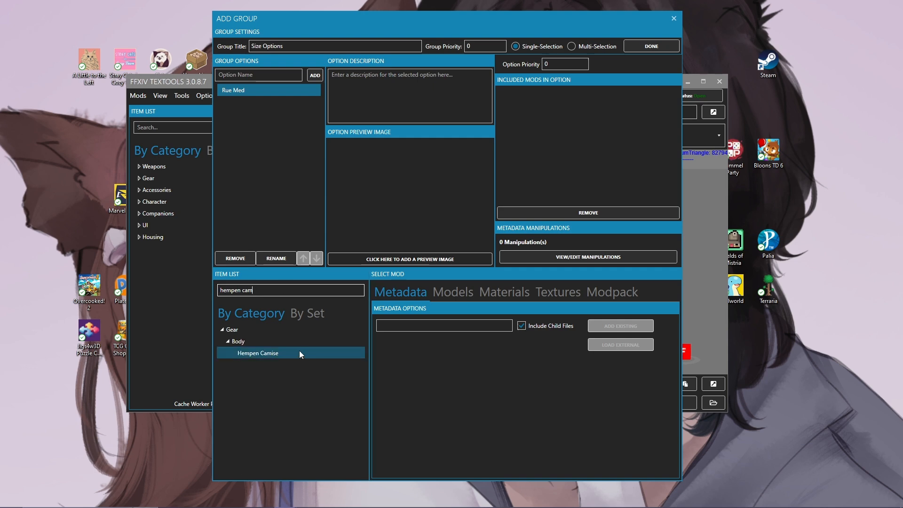
{"action": "left_click", "coordinate": [458, 291]}
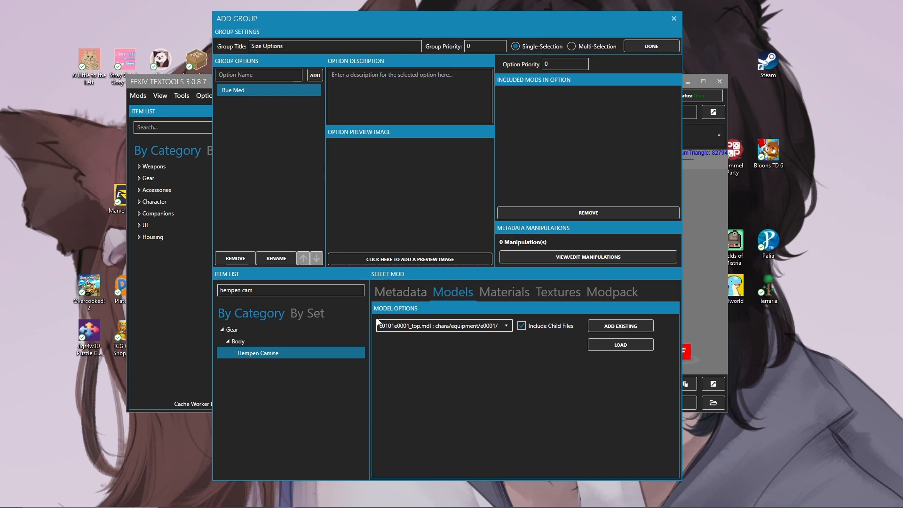
- Add the existing c0201e0001_top.mdl model to the Rue Med option without including child files
{"action": "left_click", "coordinate": [522, 325]}
{"action": "left_click", "coordinate": [429, 323]}
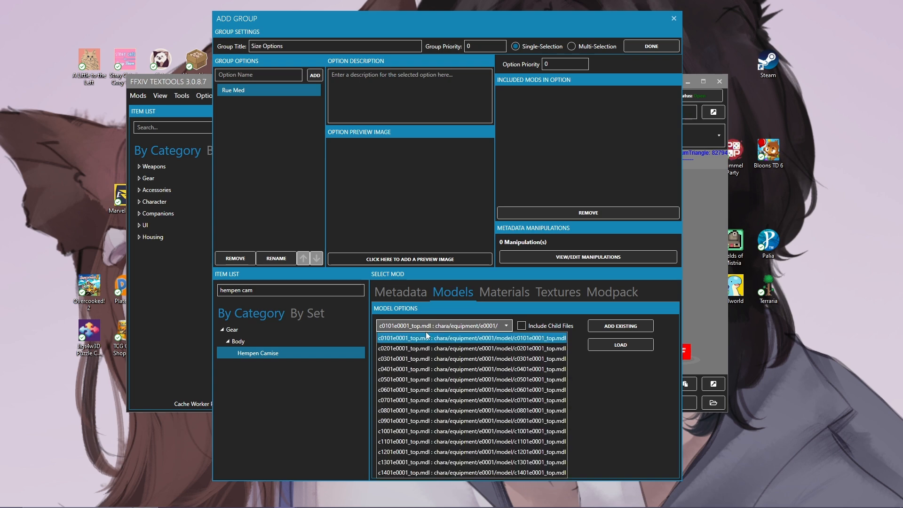
{"action": "left_click", "coordinate": [387, 349]}
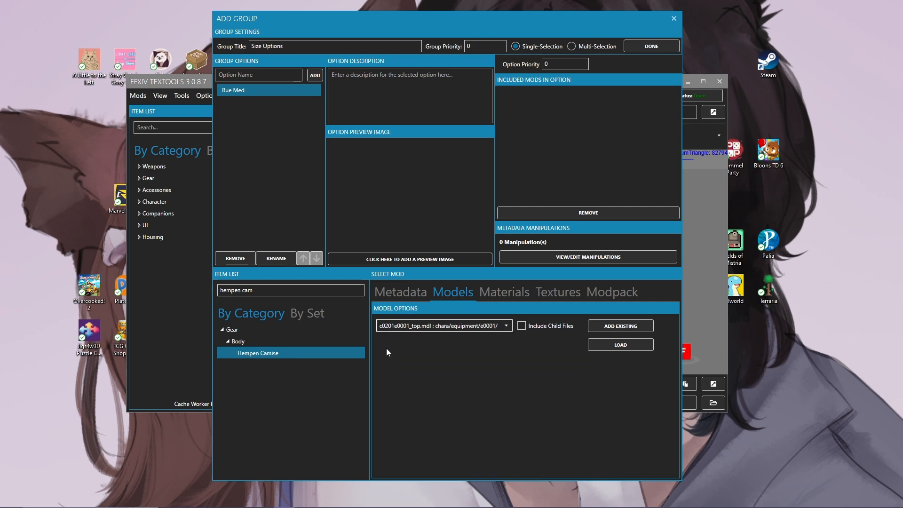
{"action": "left_click", "coordinate": [612, 326]}
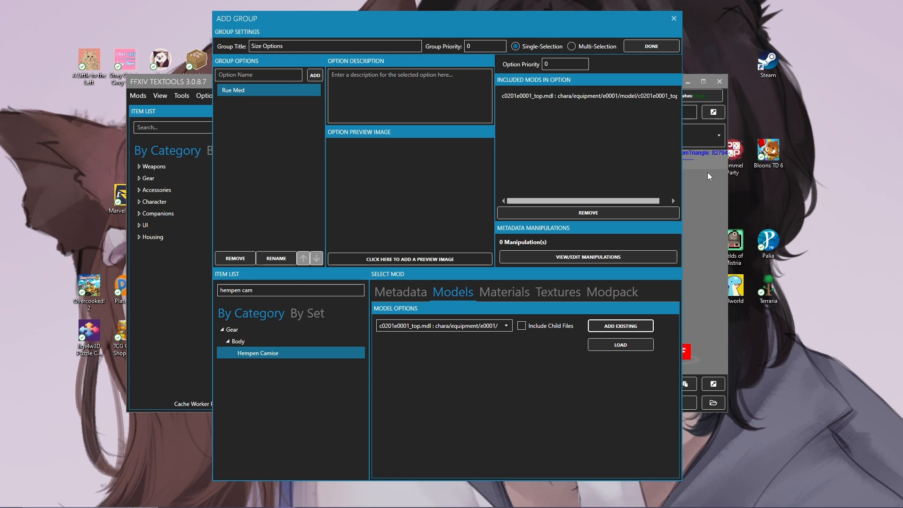
- Finish editing the Size Options group, make Rue Med its selected option and start saving the modpack
{"action": "left_click", "coordinate": [652, 46]}
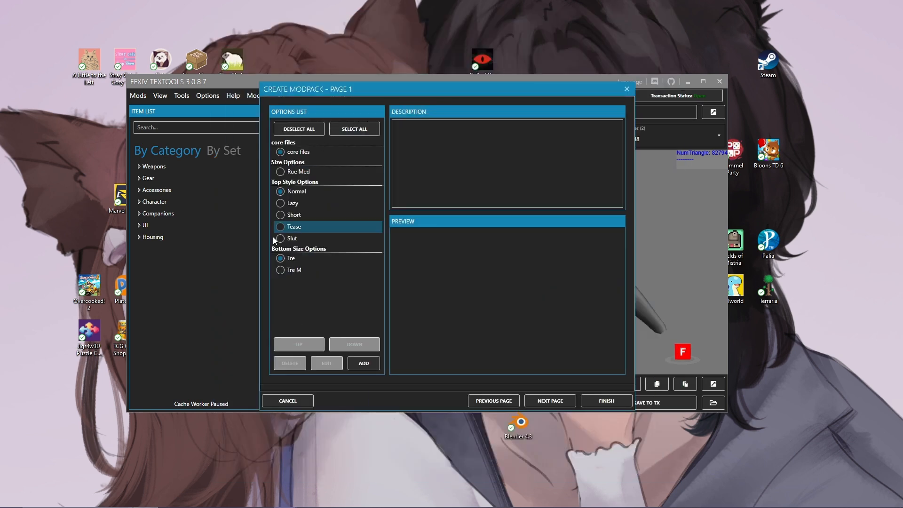
{"action": "left_click", "coordinate": [312, 171]}
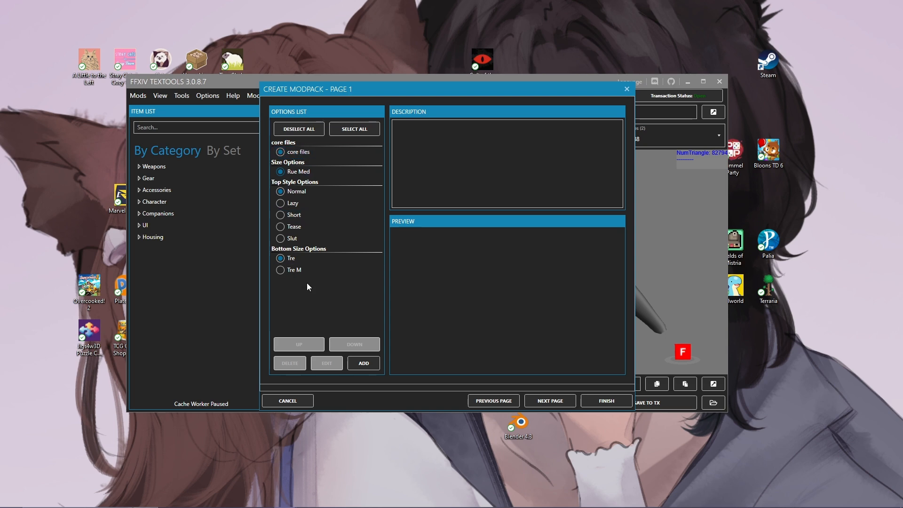
{"action": "left_click", "coordinate": [596, 399]}
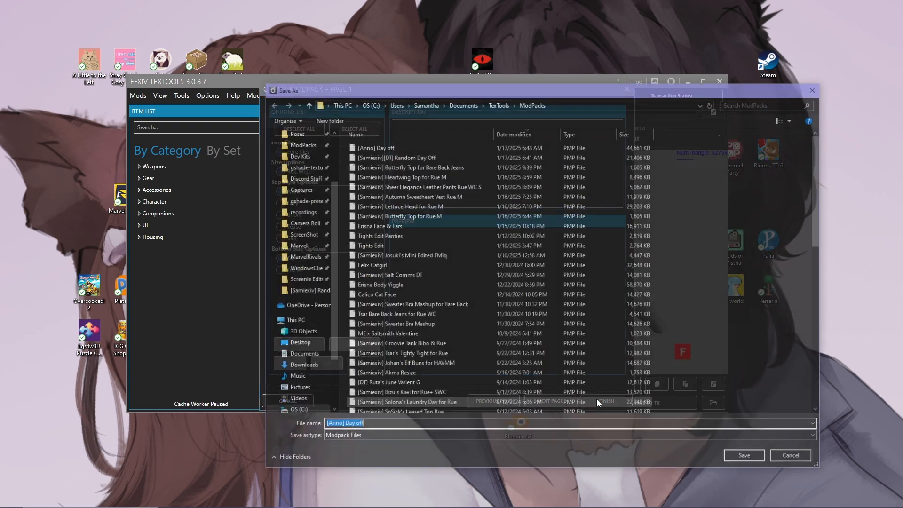